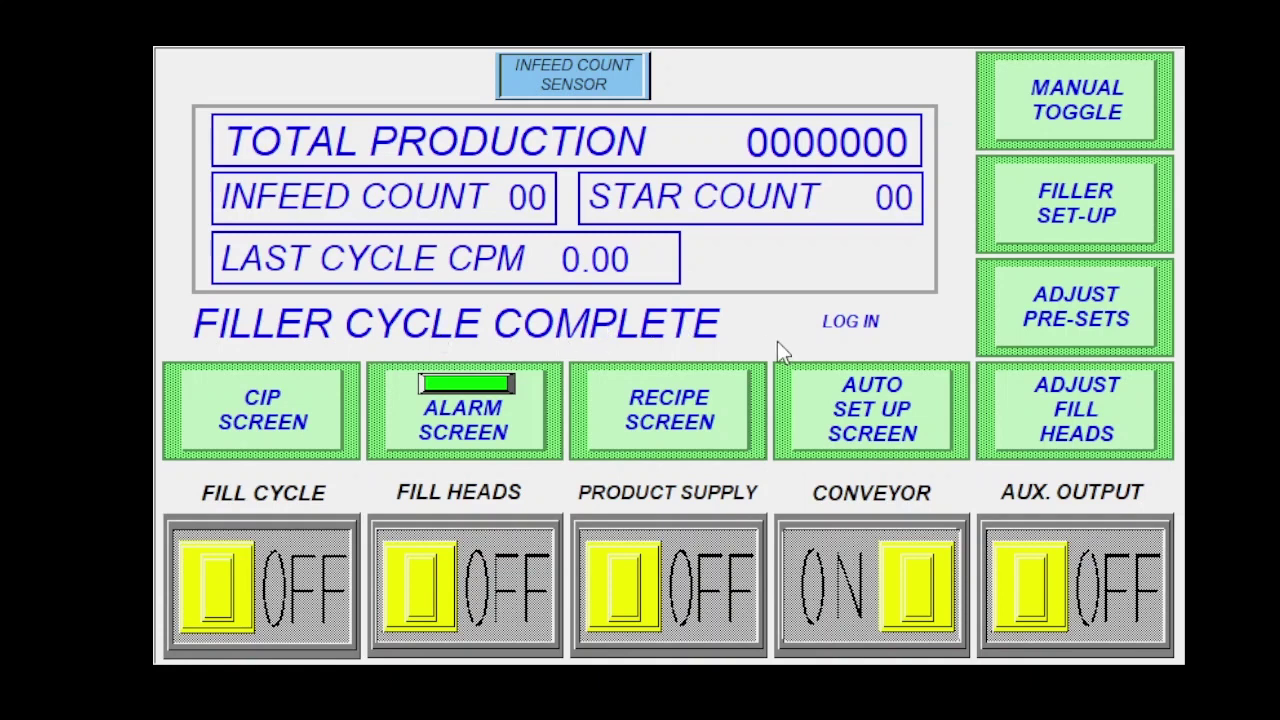
# Check the operator login page and the PLC input/output status, then return to the main overview.
pyautogui.click(857, 321)
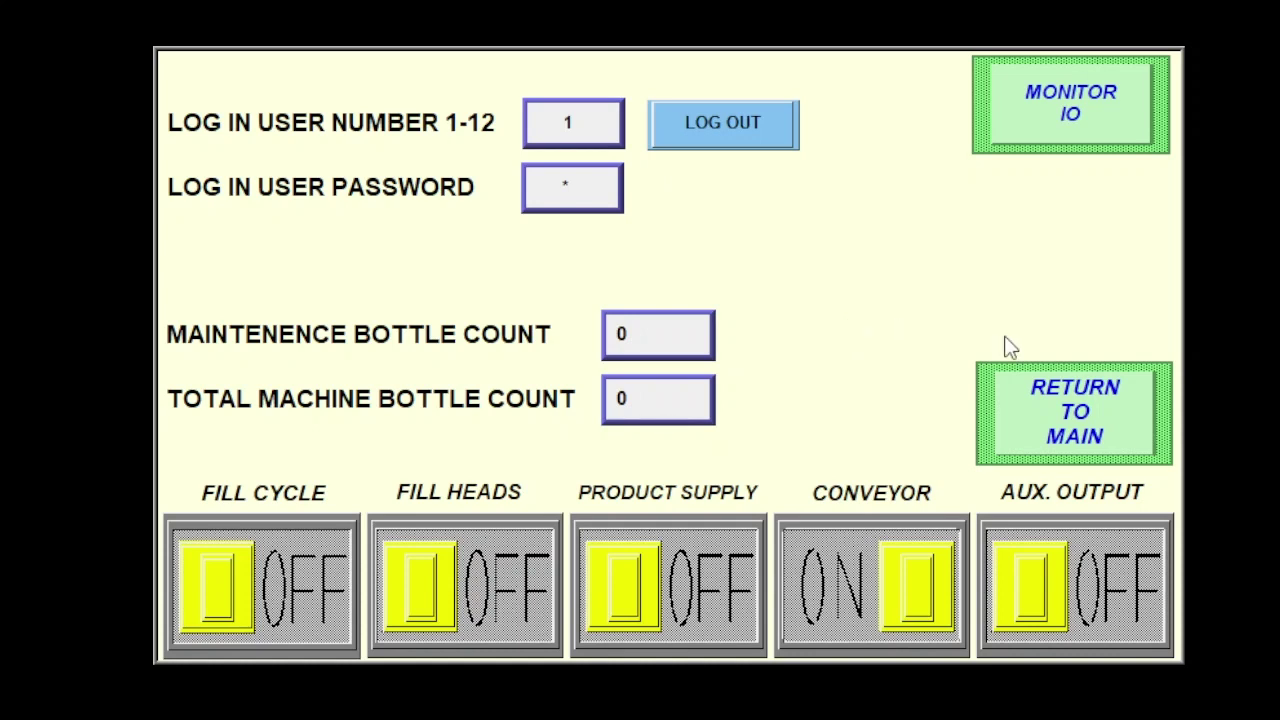
pyautogui.click(1066, 118)
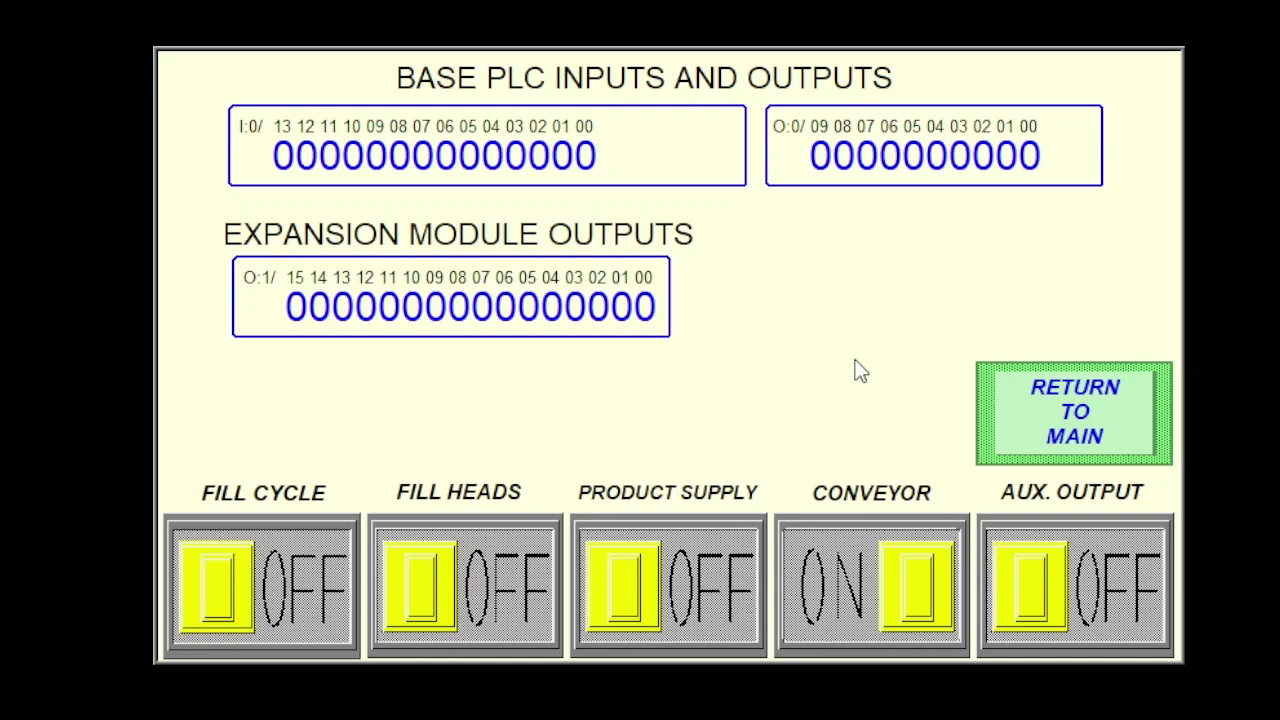
pyautogui.click(1130, 428)
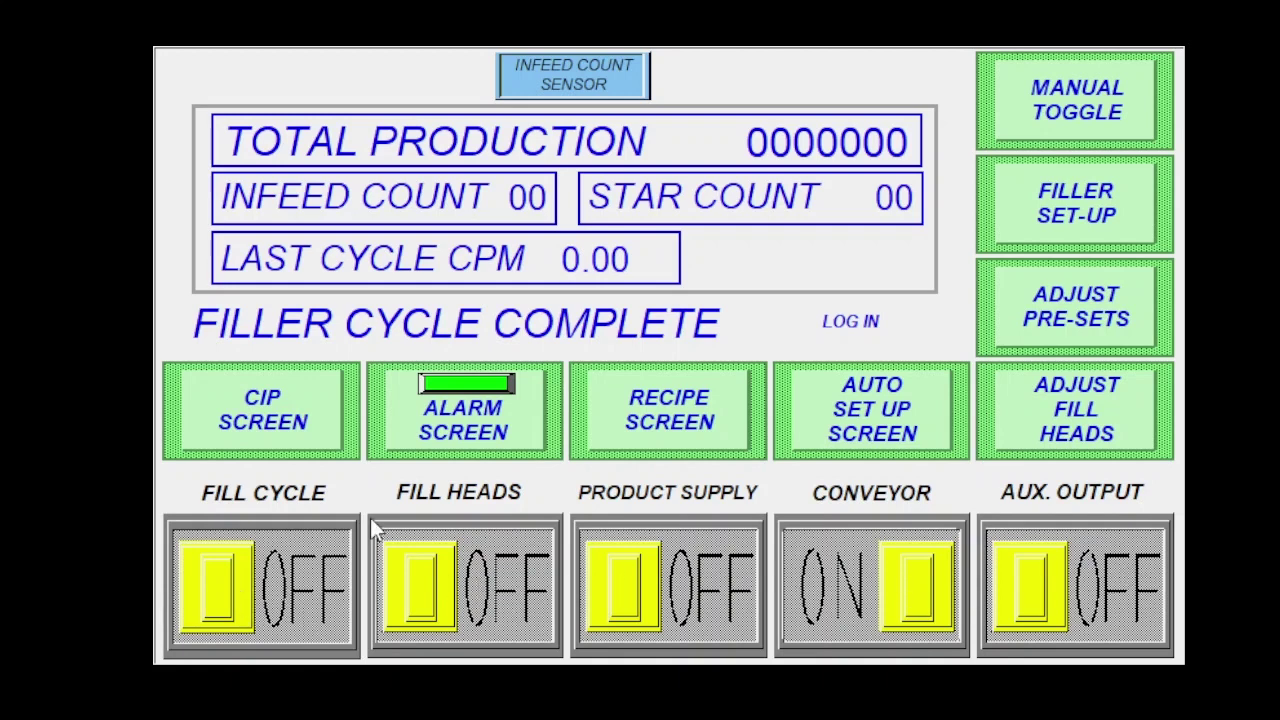
# Toggle the fill cycle on and off twice, leaving it OFF, then switch fill heads and product supply ON.
pyautogui.click(272, 578)
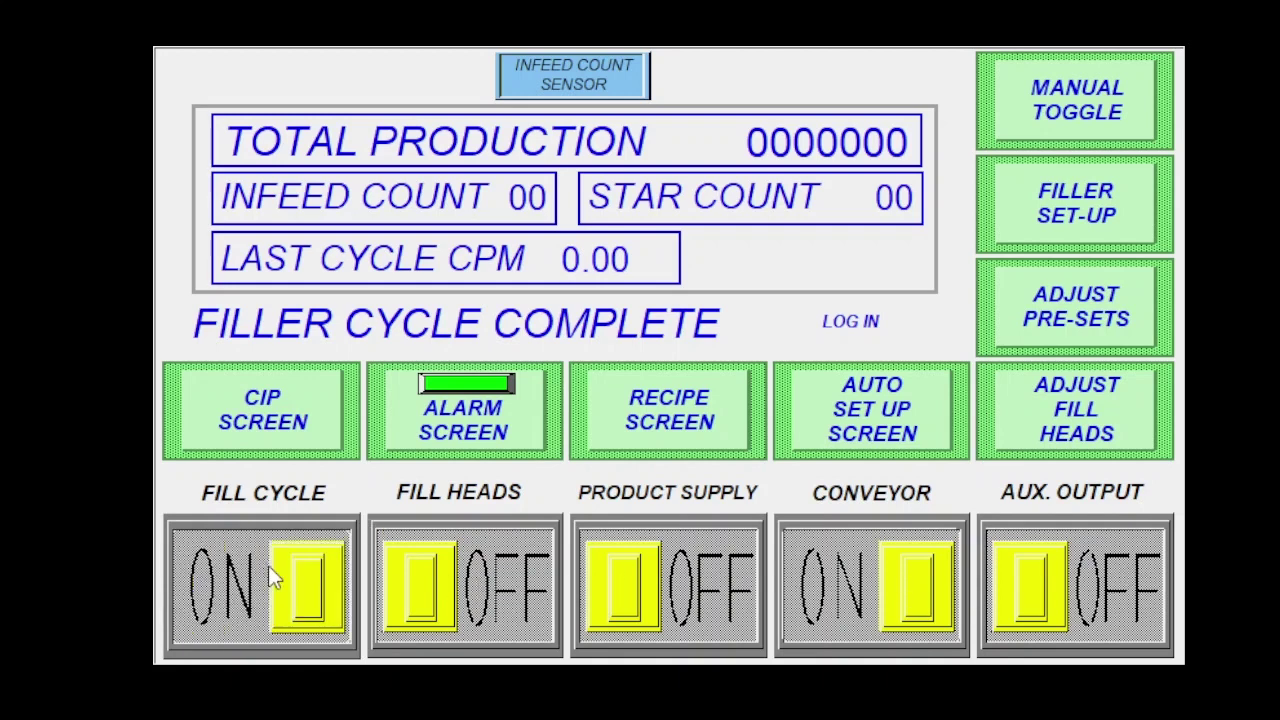
pyautogui.click(268, 578)
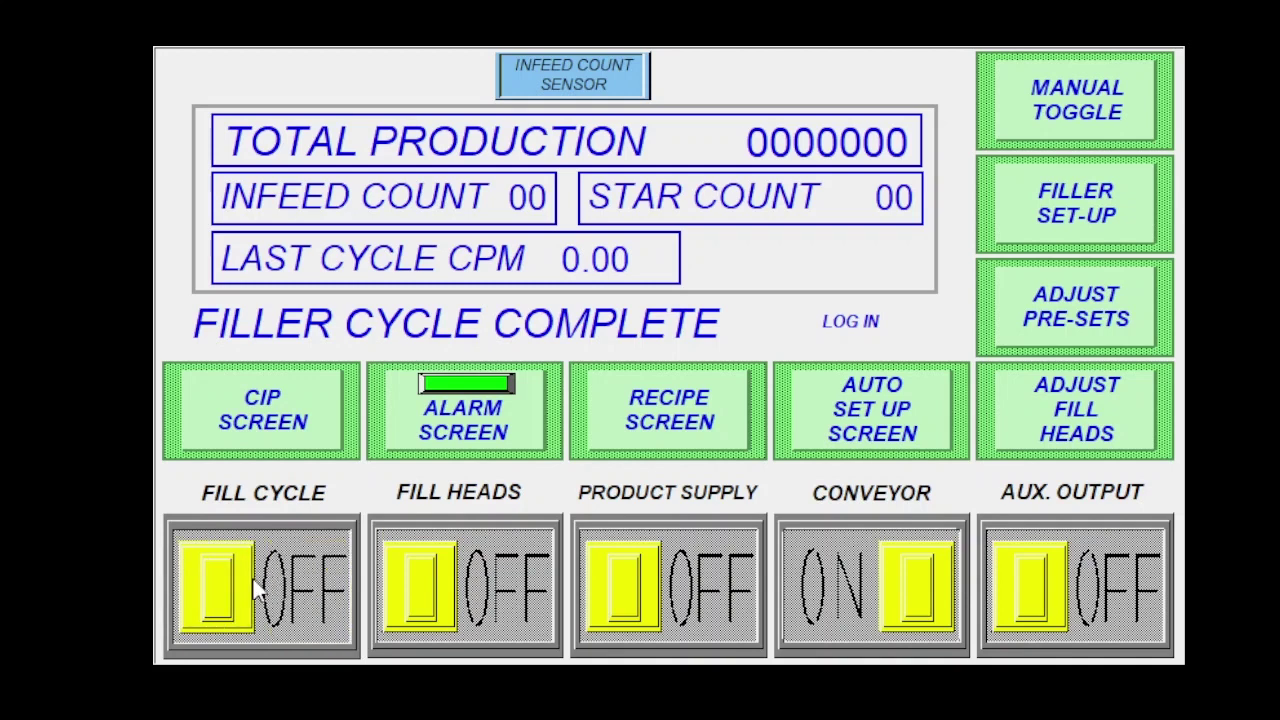
pyautogui.click(256, 590)
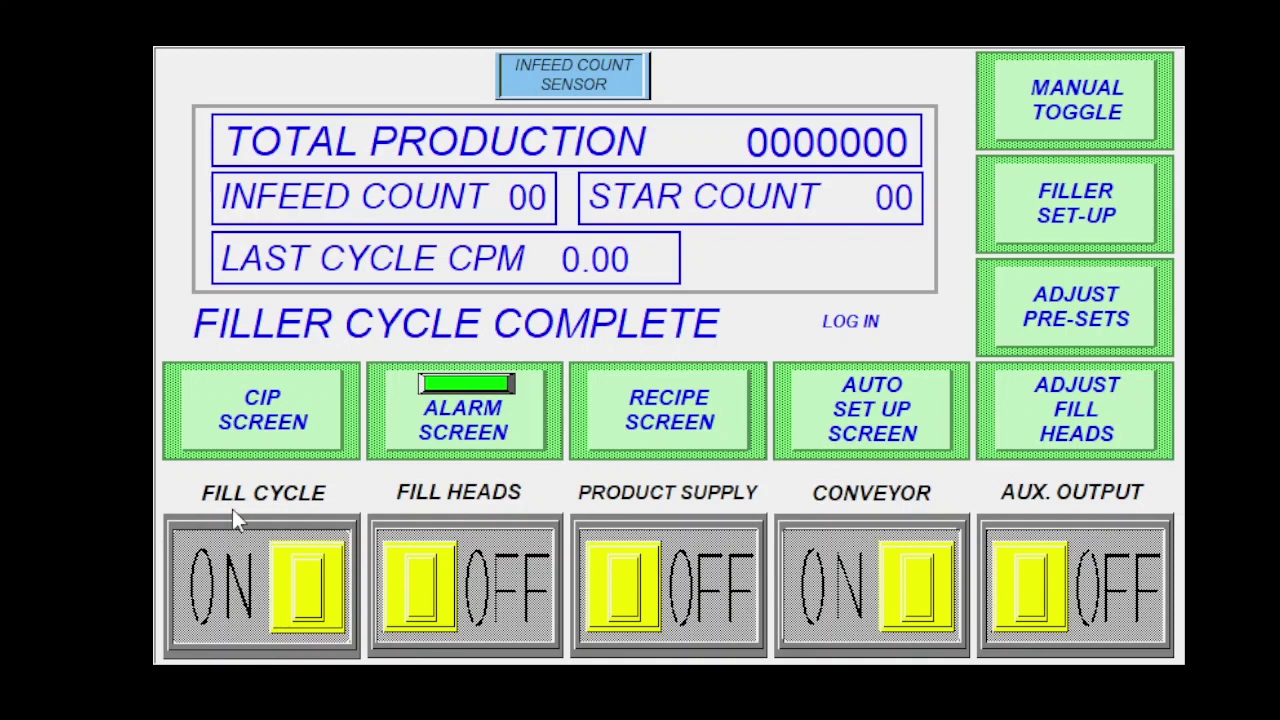
pyautogui.click(272, 597)
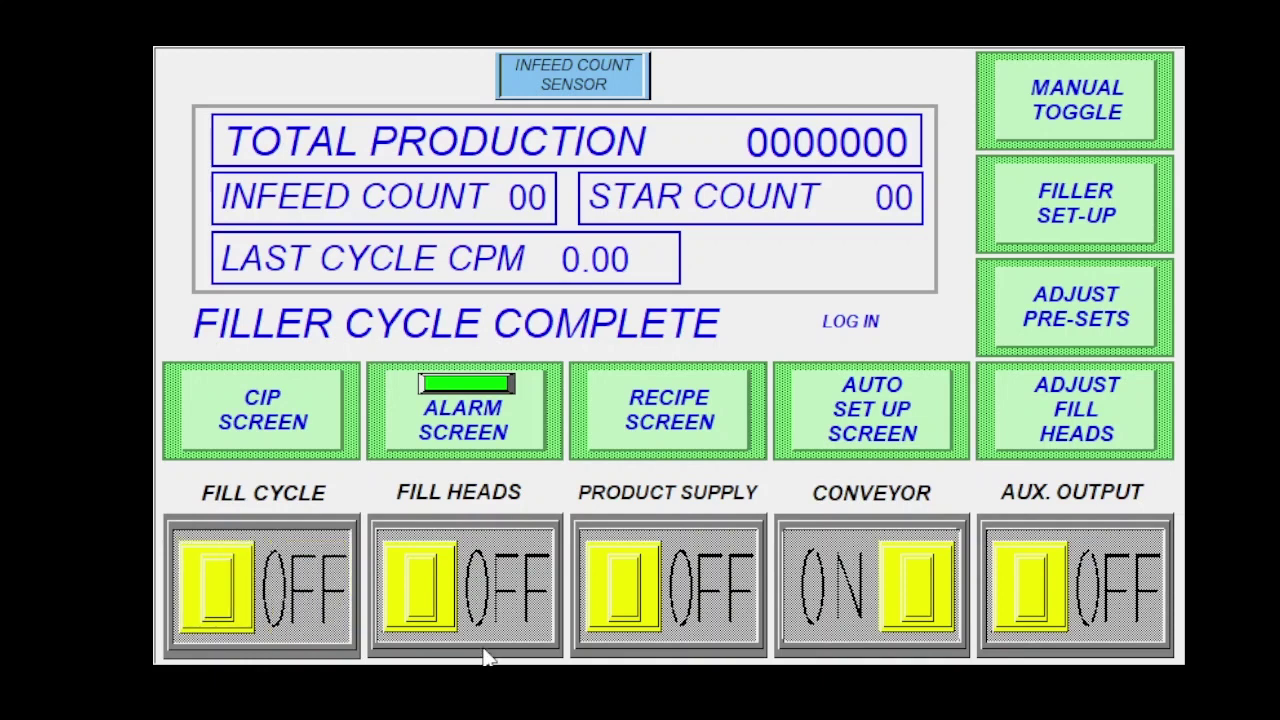
pyautogui.click(450, 570)
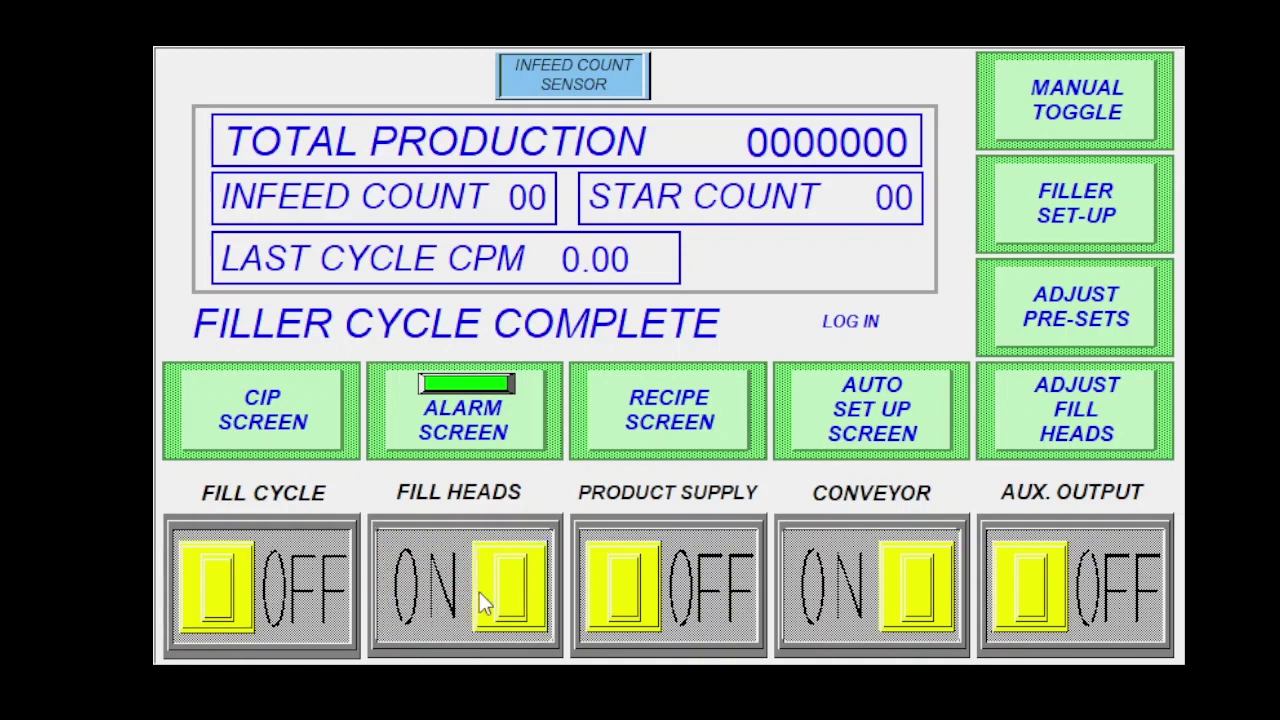
pyautogui.click(668, 585)
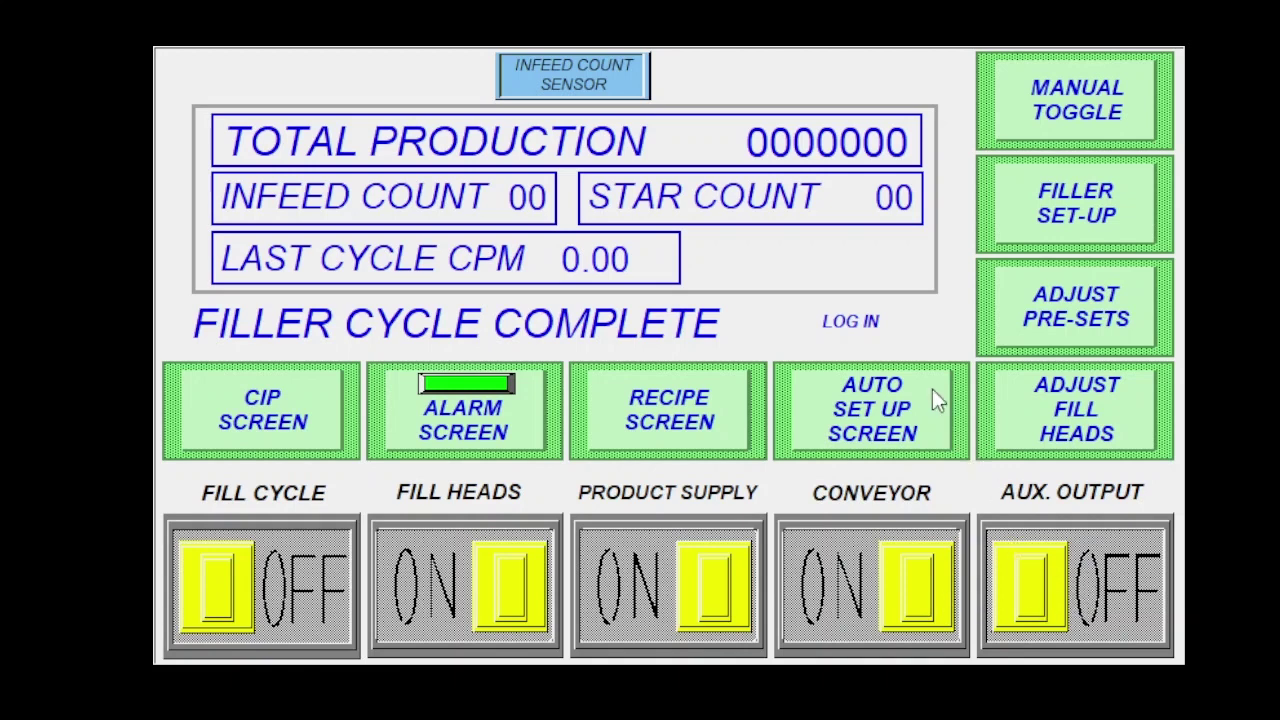
pyautogui.click(302, 405)
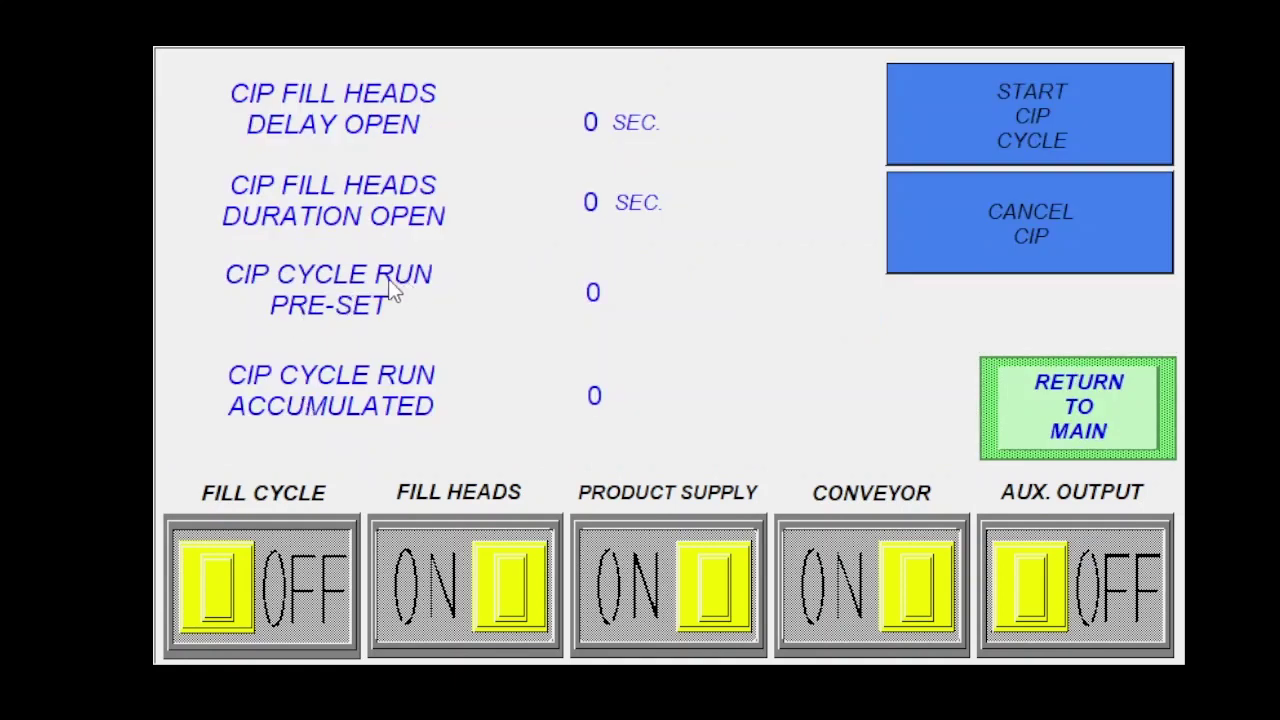
pyautogui.click(593, 125)
# Return to the main overview, then leave the alarm page for the main overview again.
pyautogui.click(1082, 434)
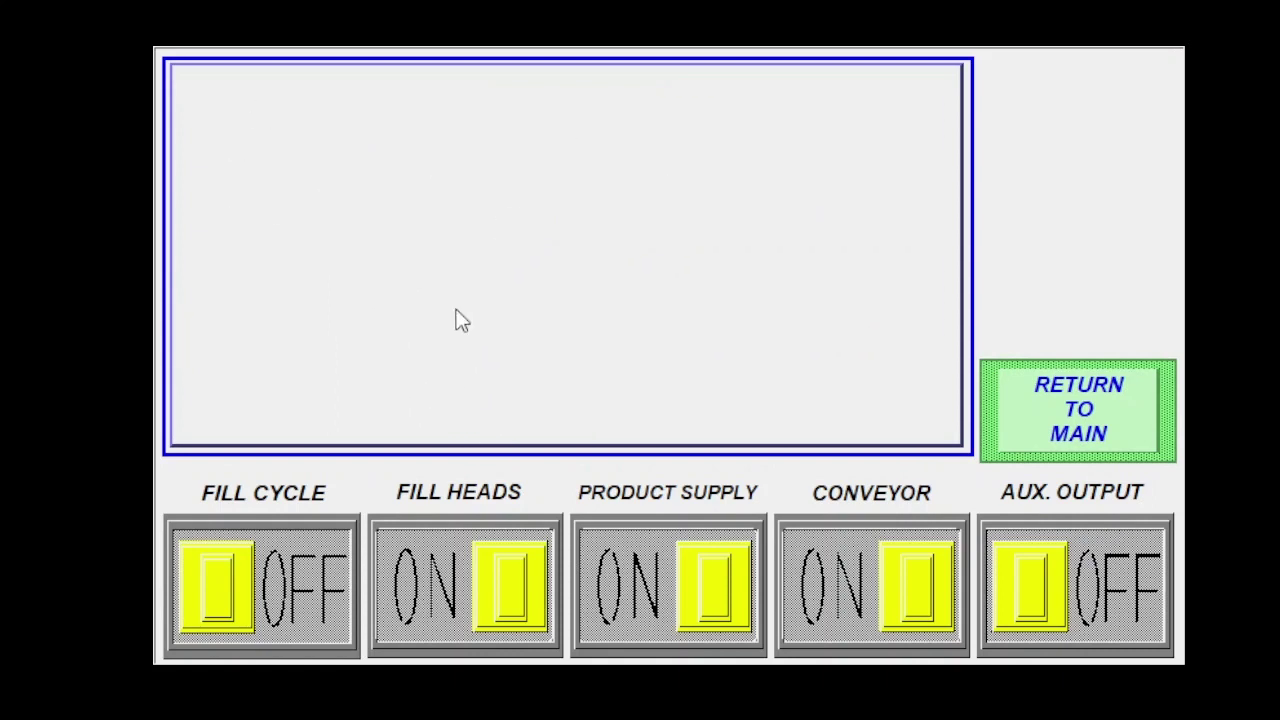
pyautogui.click(1004, 380)
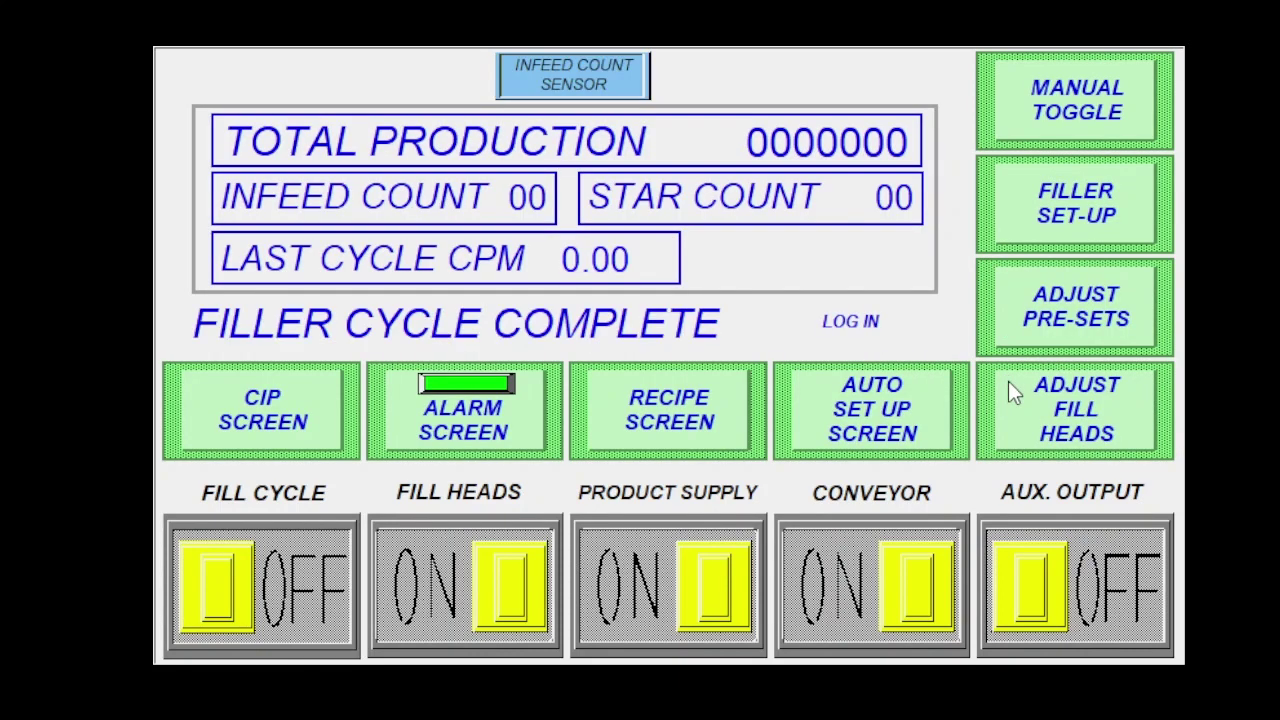
# On the recipe page, step the file number up to 03 and back, settle on 02, then return to main.
pyautogui.click(680, 427)
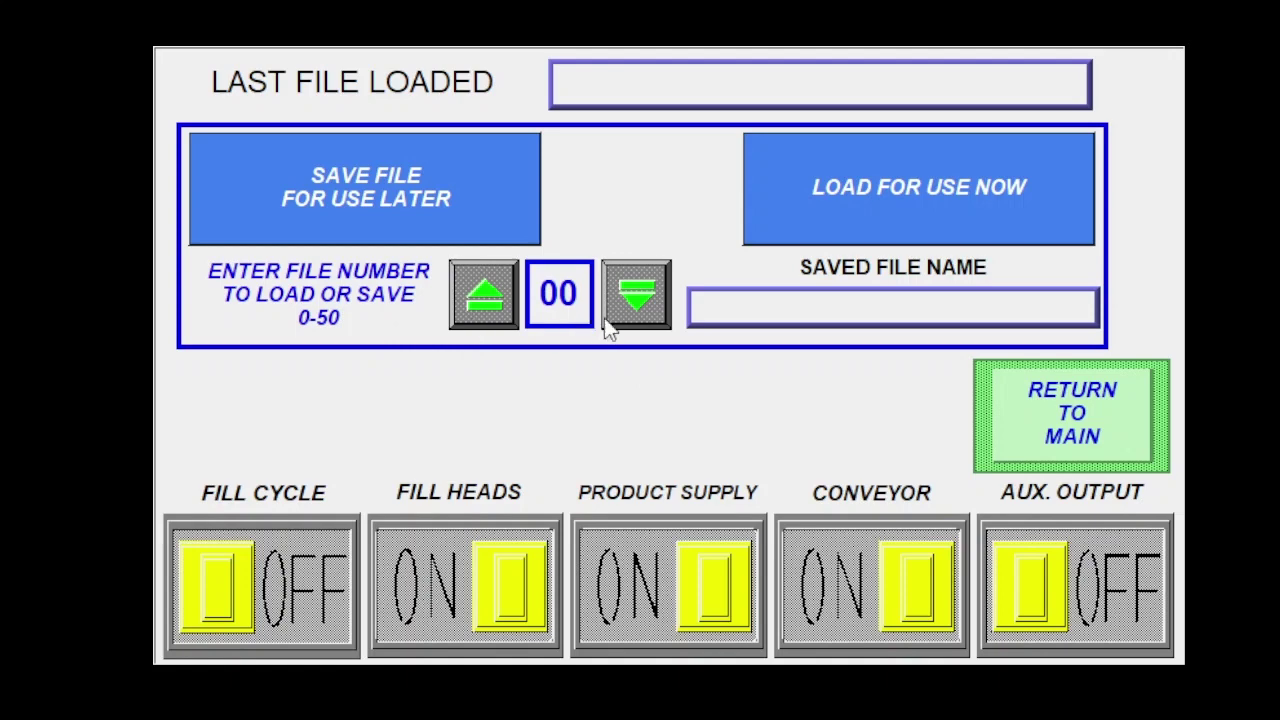
pyautogui.click(508, 308)
pyautogui.click(508, 308)
pyautogui.click(508, 308)
pyautogui.click(628, 302)
pyautogui.click(654, 292)
pyautogui.click(654, 292)
pyautogui.click(455, 285)
pyautogui.click(457, 287)
pyautogui.click(1015, 414)
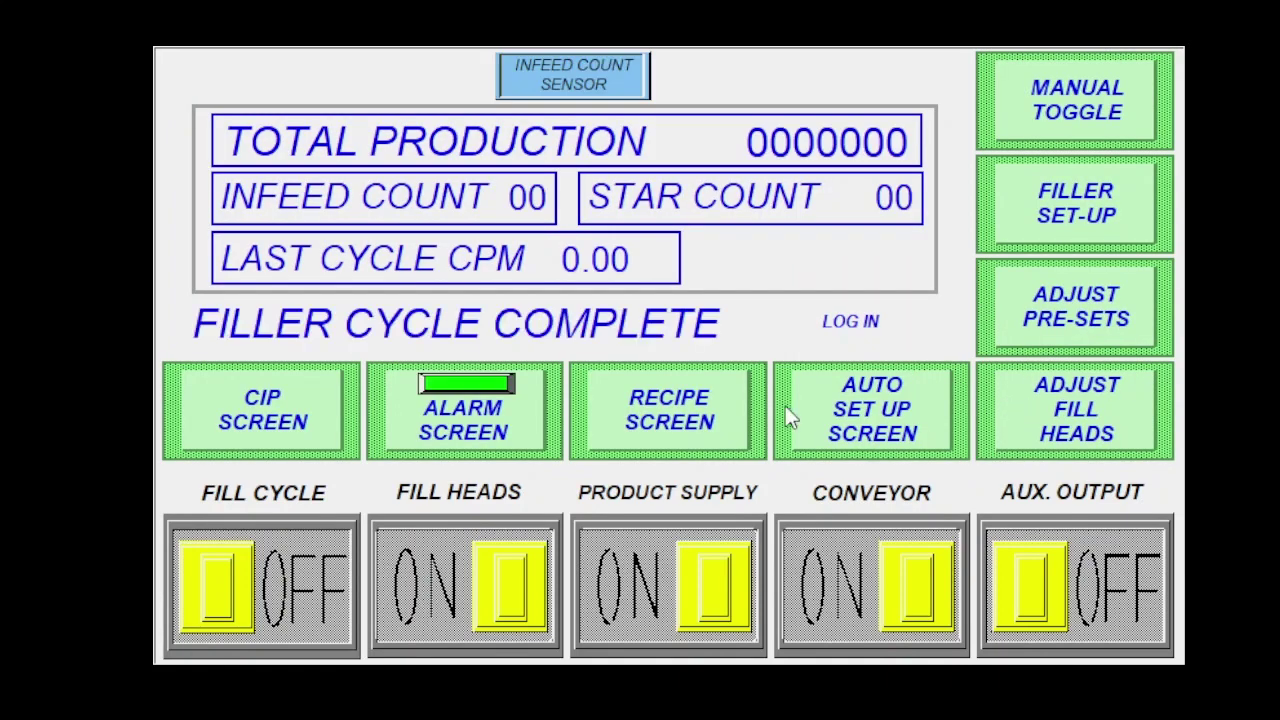
pyautogui.click(922, 414)
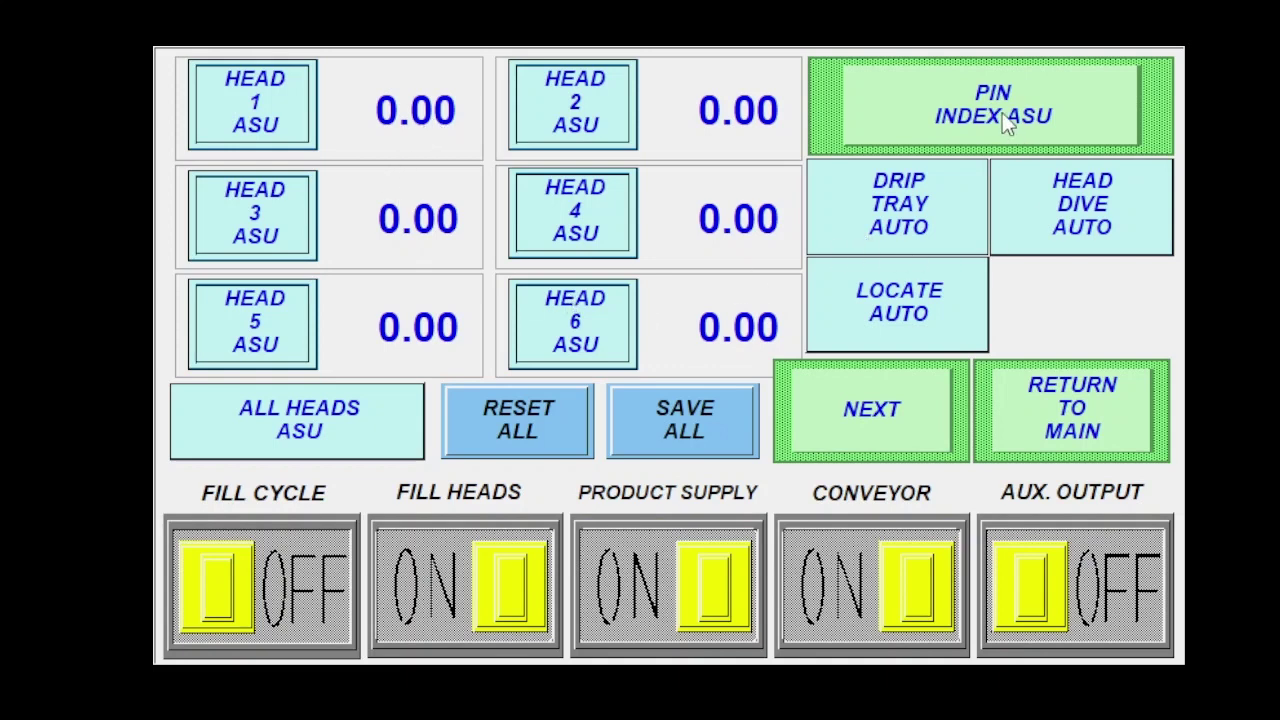
# Open the pin index auto setup page and clear its exit and entry gate ASU values.
pyautogui.click(1060, 113)
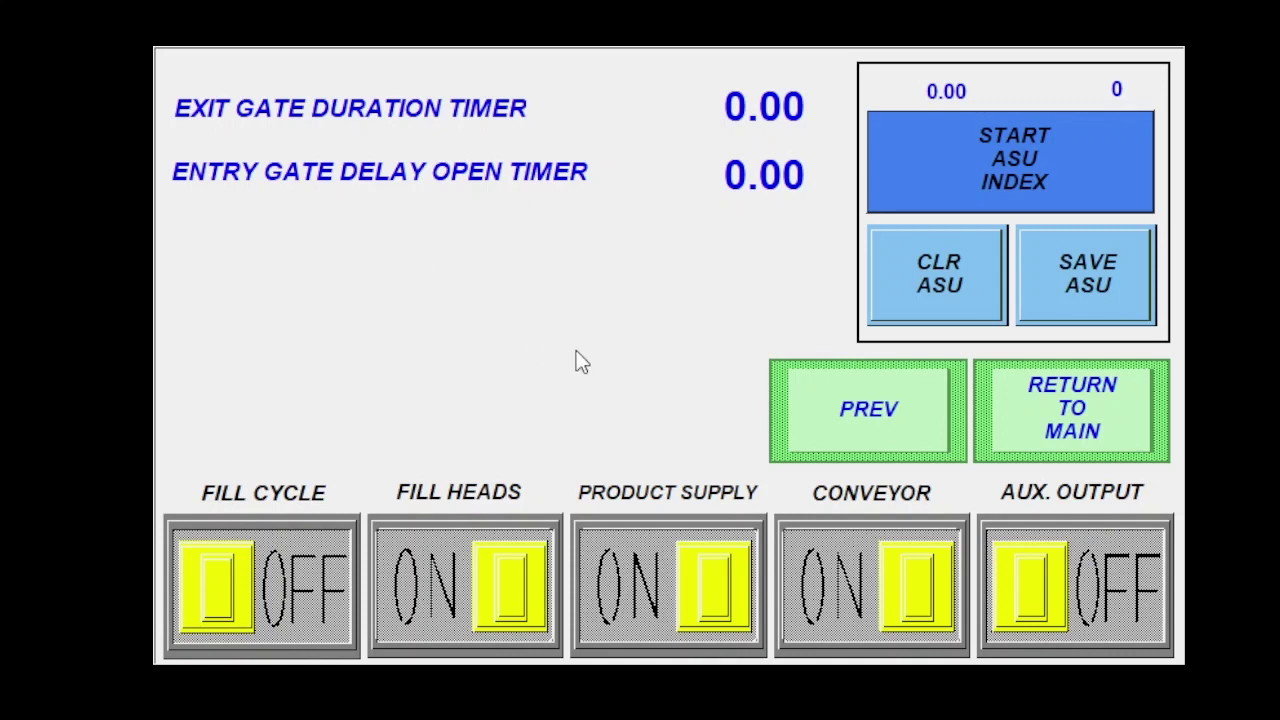
pyautogui.click(954, 287)
# Return to main, go to the fill head adjustment page and raise Fill Head #1 with the arrows.
pyautogui.click(1048, 452)
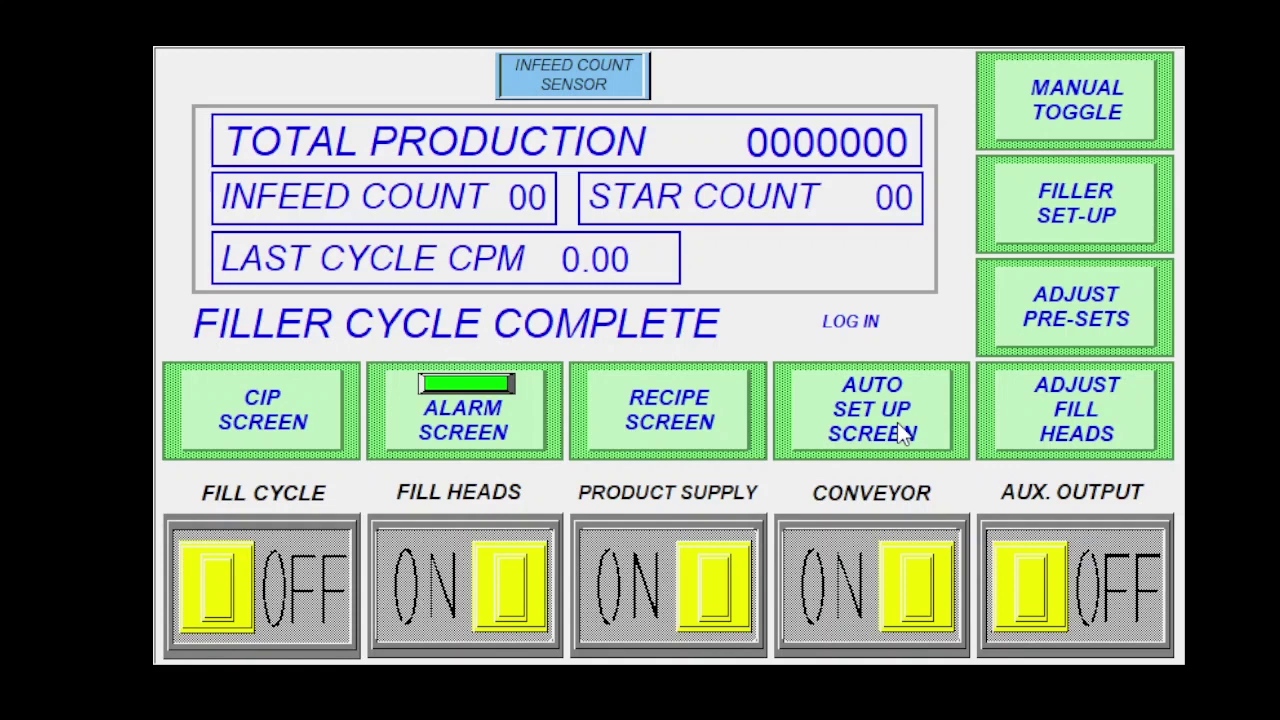
pyautogui.click(1101, 407)
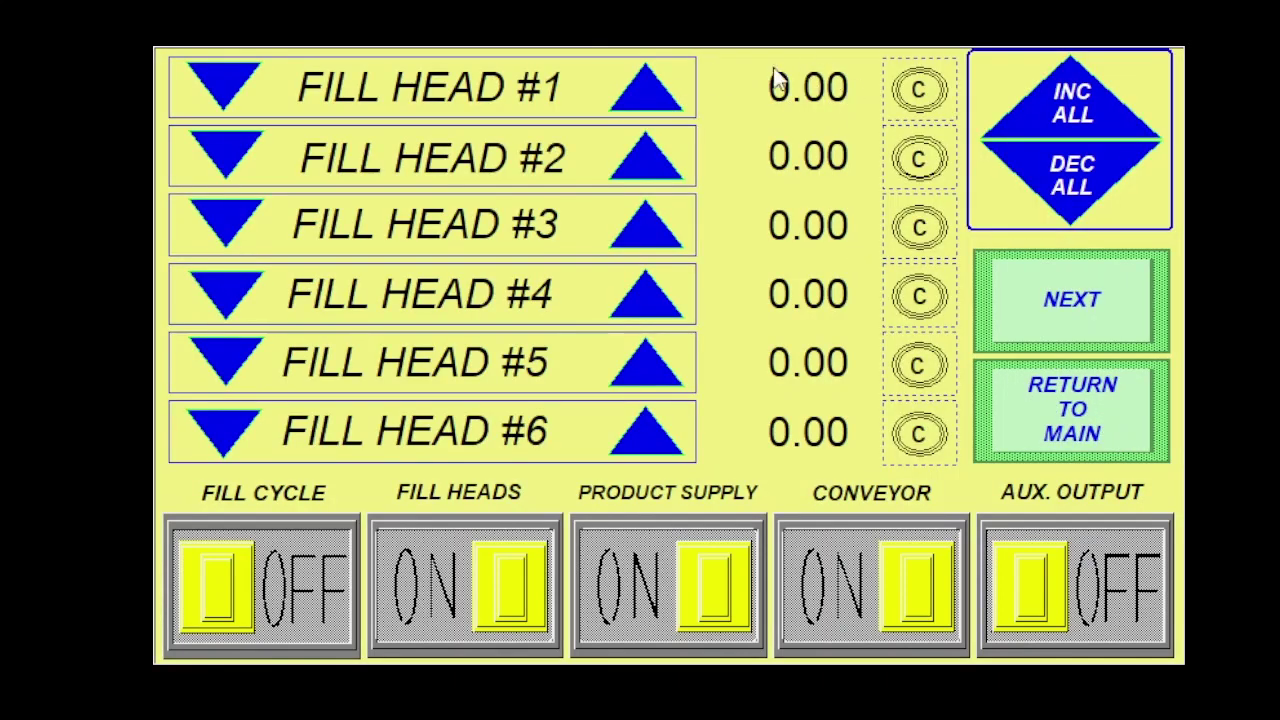
pyautogui.click(652, 100)
pyautogui.click(652, 100)
pyautogui.click(652, 100)
pyautogui.click(652, 100)
pyautogui.click(652, 100)
pyautogui.click(652, 100)
pyautogui.click(652, 100)
# Nudge Fill Head #1 to 0.07 and back down, then enter 1.00 directly.
pyautogui.click(218, 92)
pyautogui.click(220, 90)
pyautogui.click(220, 90)
pyautogui.click(220, 90)
pyautogui.click(220, 90)
pyautogui.click(220, 90)
pyautogui.click(220, 90)
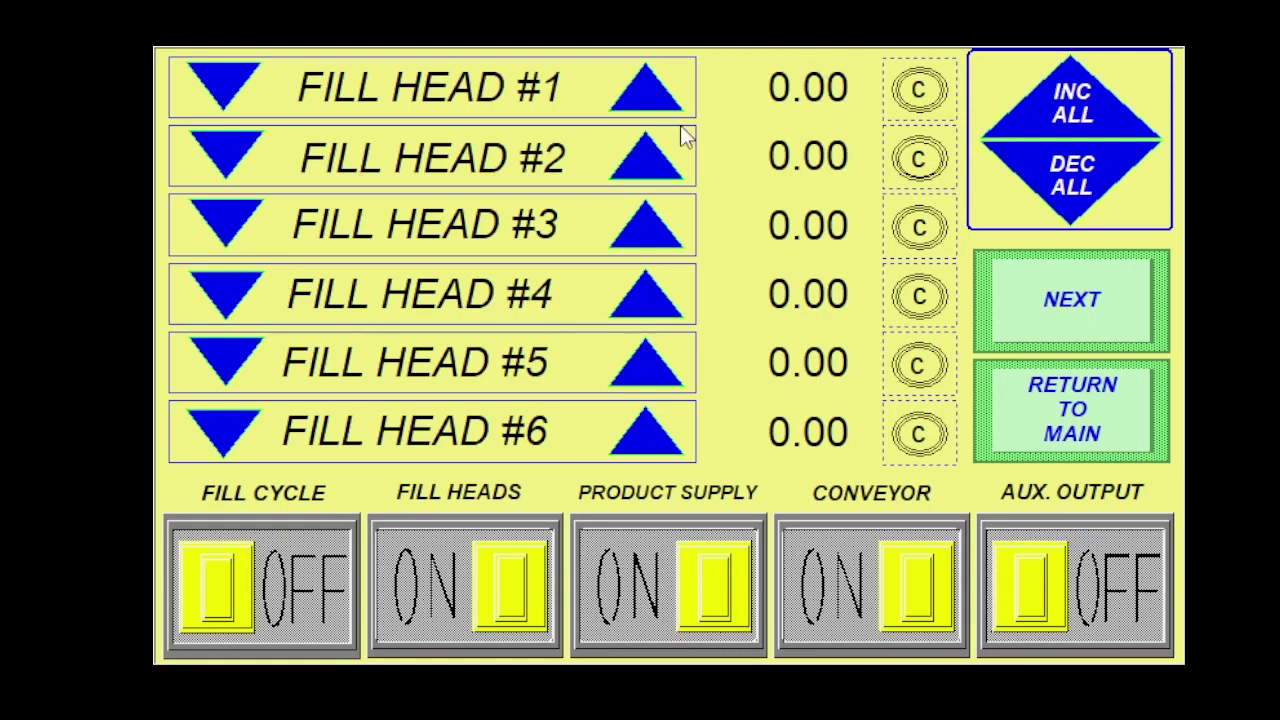
pyautogui.click(806, 98)
pyautogui.write('1.00')
# Page through fill heads #7–#12 and #13–#16, all at 0.00, then return to the main overview.
pyautogui.click(922, 92)
pyautogui.click(1080, 308)
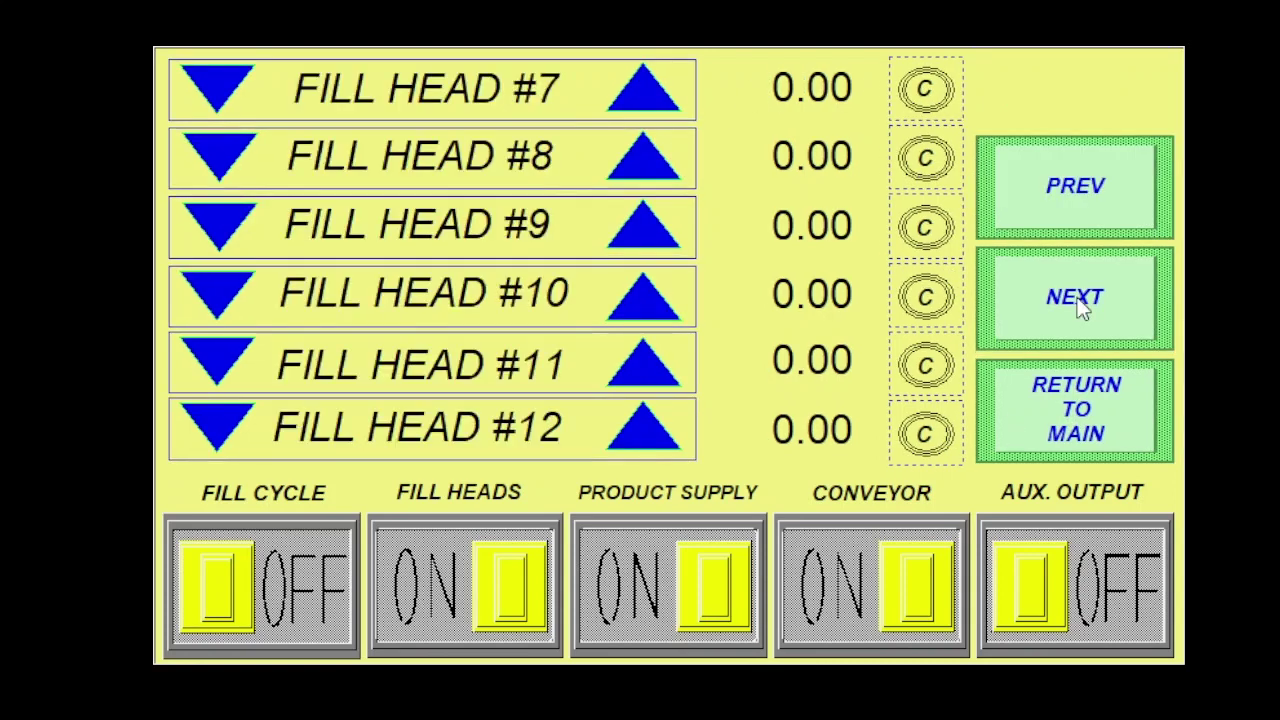
pyautogui.click(1075, 297)
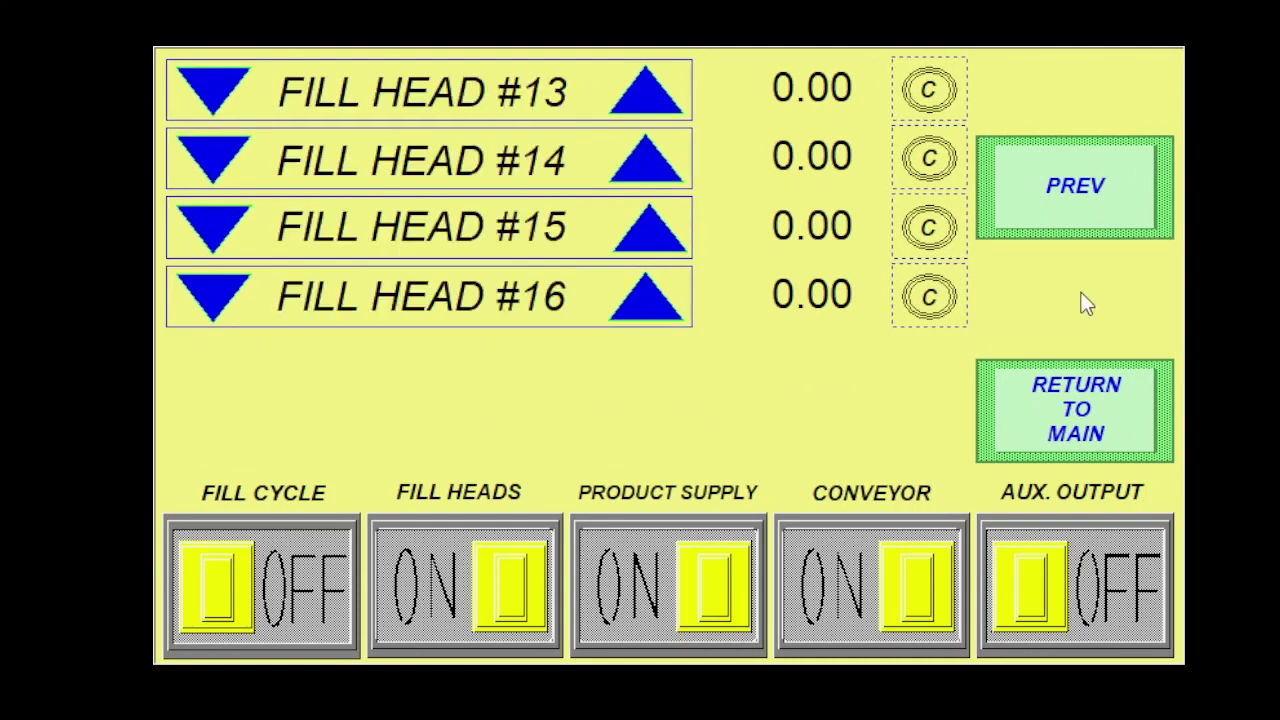
pyautogui.click(1055, 430)
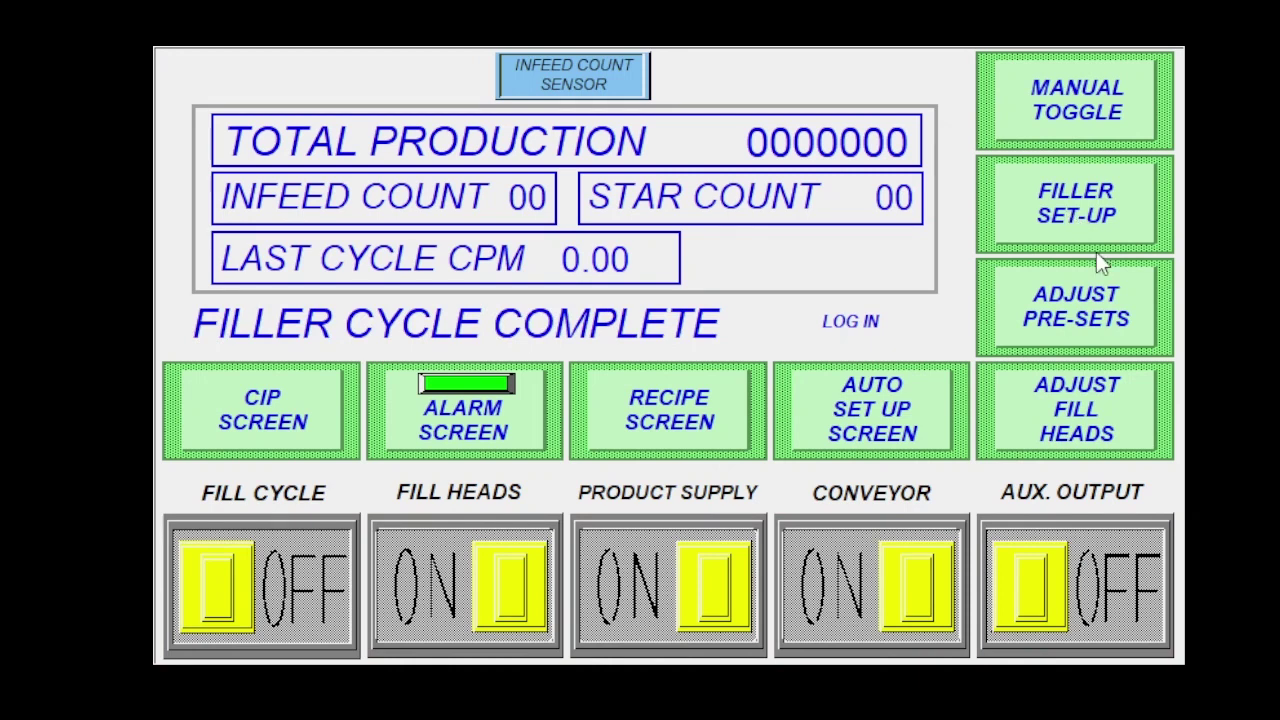
pyautogui.click(1100, 322)
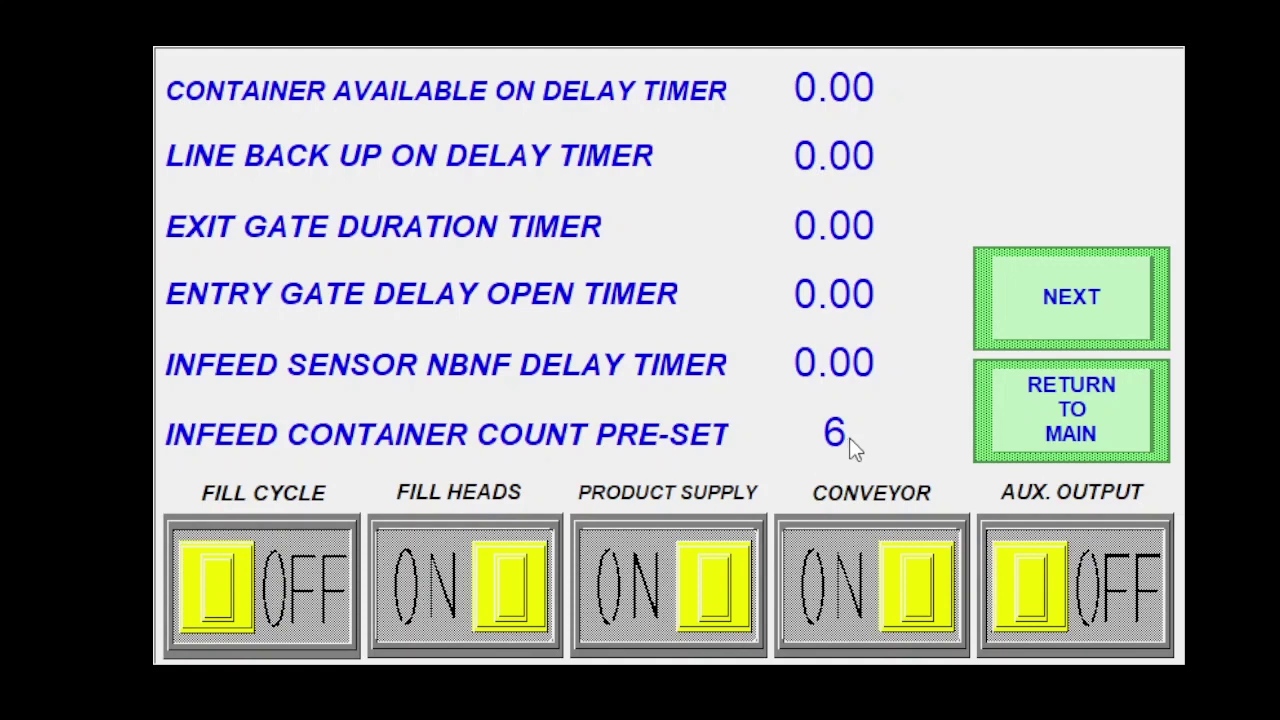
# Page forward to the next preset timers page, showing star wheel count 0 and 0.00 delays.
pyautogui.click(1048, 318)
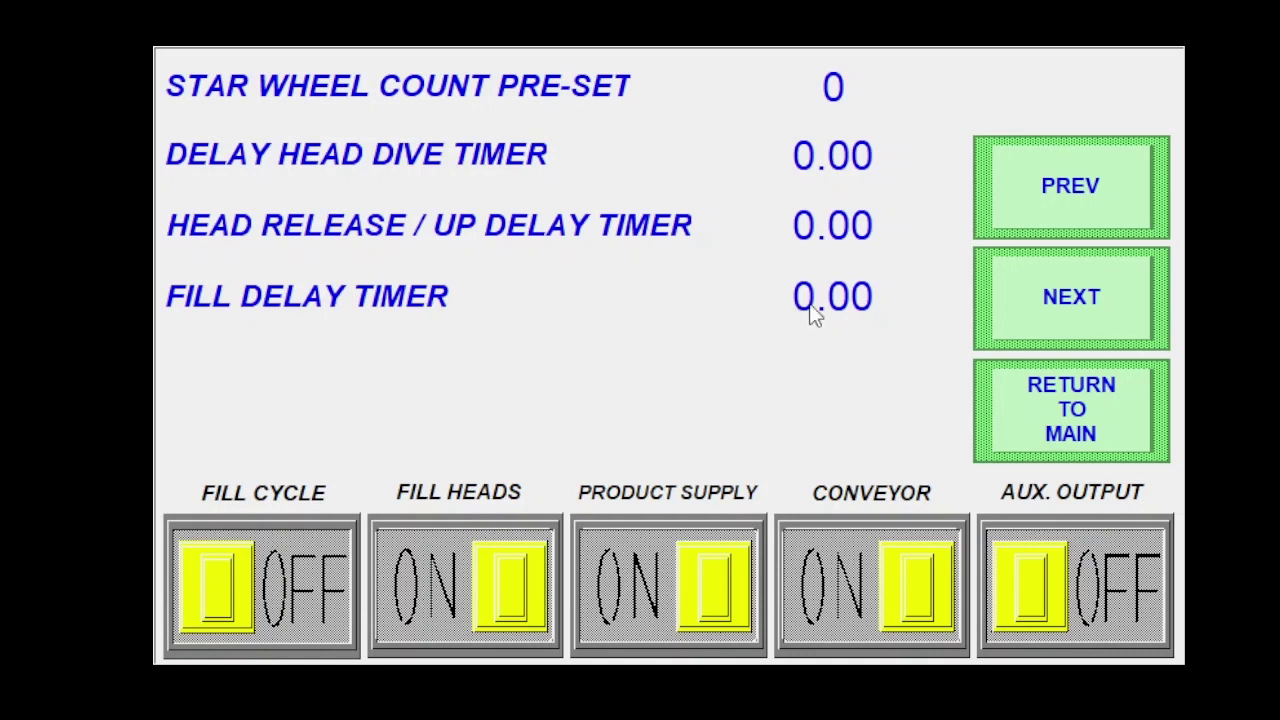
# Advance to the last preset timers page with new cycle restart, exit retract and buffer tank float delays.
pyautogui.click(1045, 306)
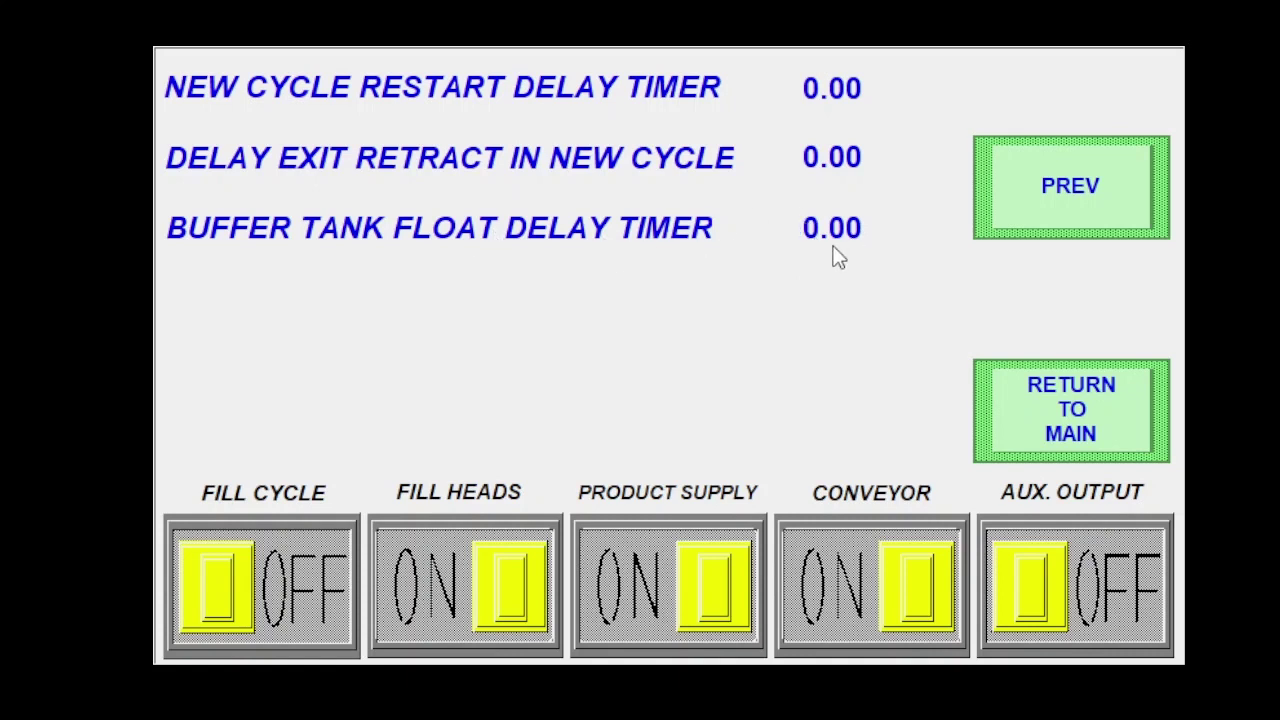
pyautogui.click(1083, 426)
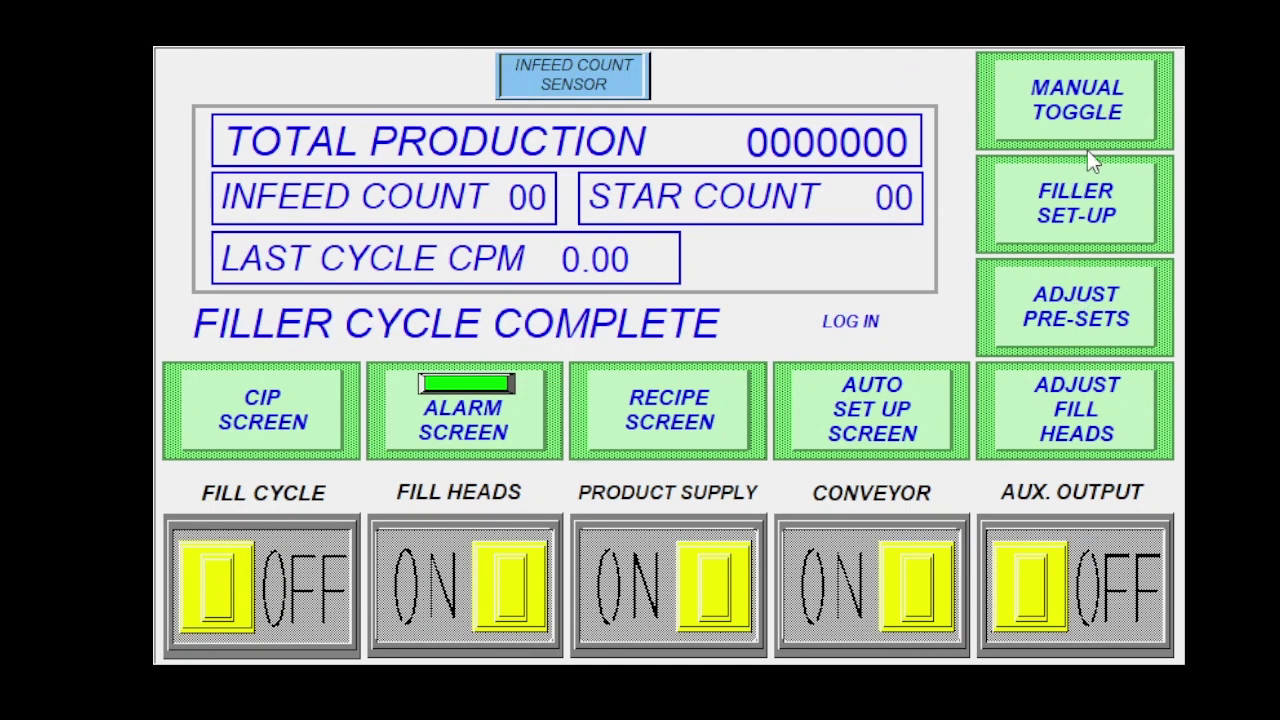
# Open the manual toggle functions and set the entry gate back to AUTO.
pyautogui.click(1091, 108)
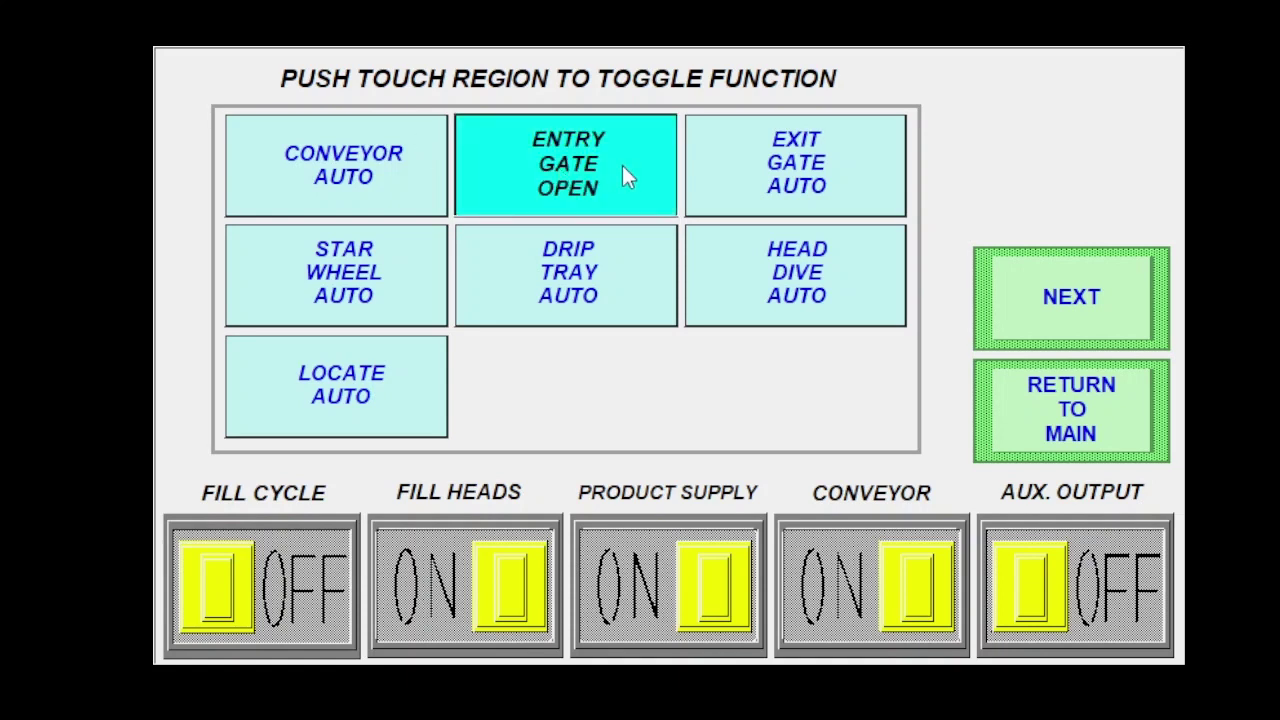
pyautogui.click(622, 167)
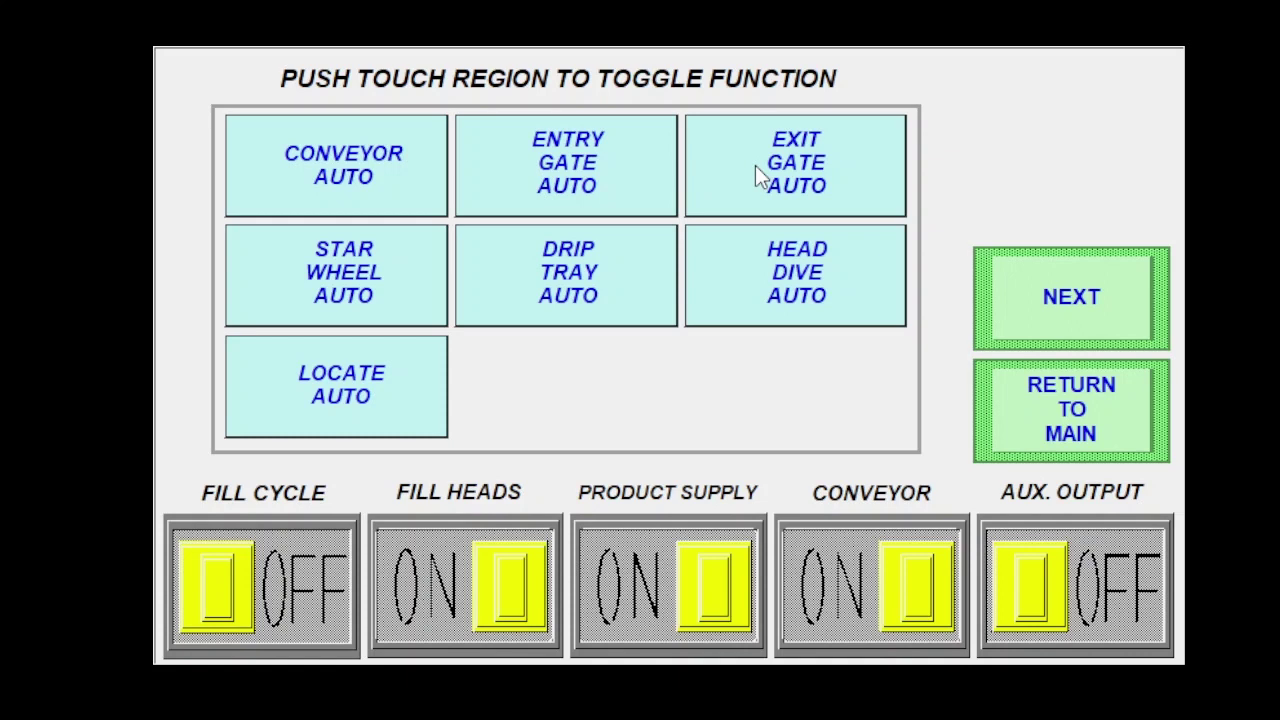